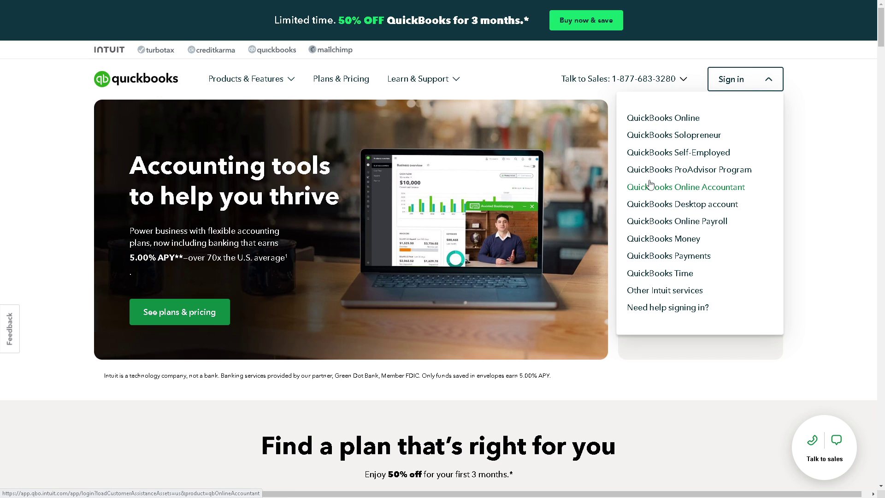
{"action": "scroll", "coordinate": [443, 277], "scroll_direction": "down", "scroll_amount": 5}
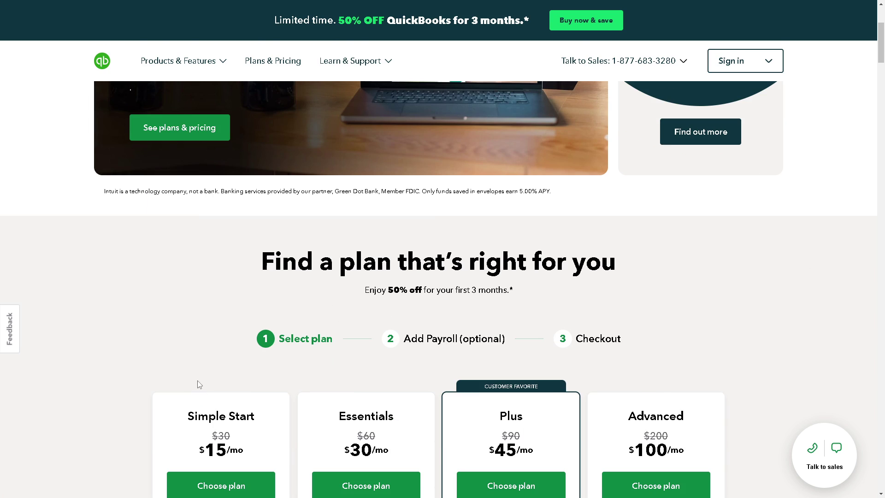
{"action": "scroll", "coordinate": [125, 374], "scroll_direction": "down", "scroll_amount": 2}
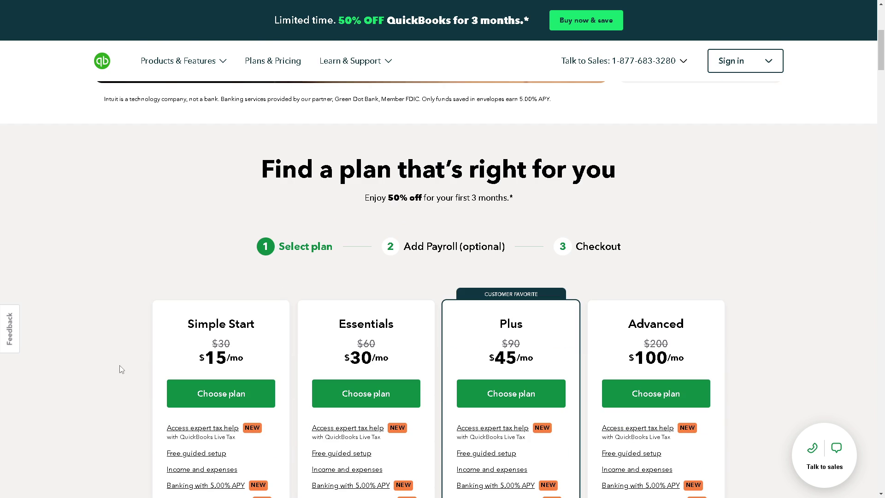
- Choose the Simple Start plan and add Payroll Core to reach checkout
{"action": "left_click", "coordinate": [221, 401]}
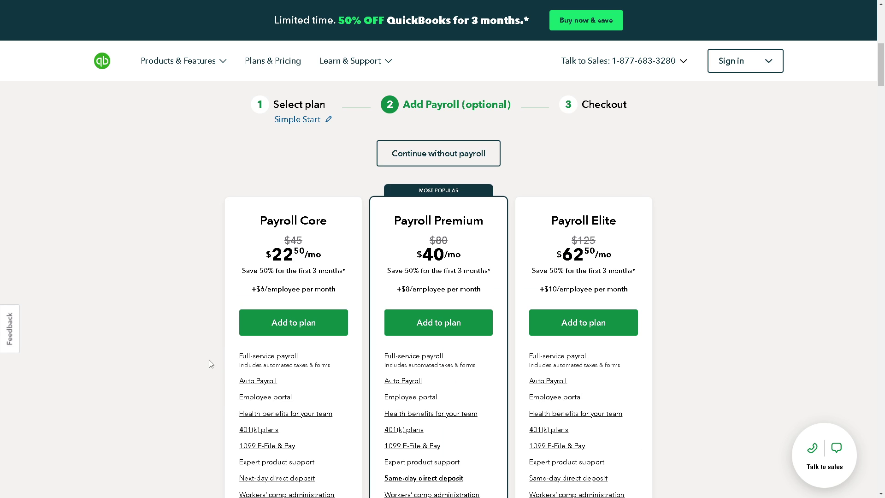
{"action": "left_click", "coordinate": [277, 325]}
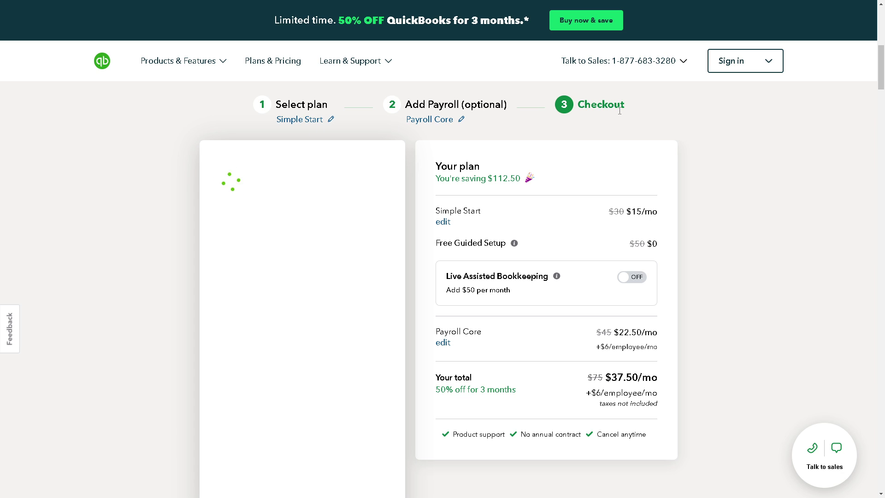
{"action": "scroll", "coordinate": [375, 306], "scroll_direction": "down", "scroll_amount": 1}
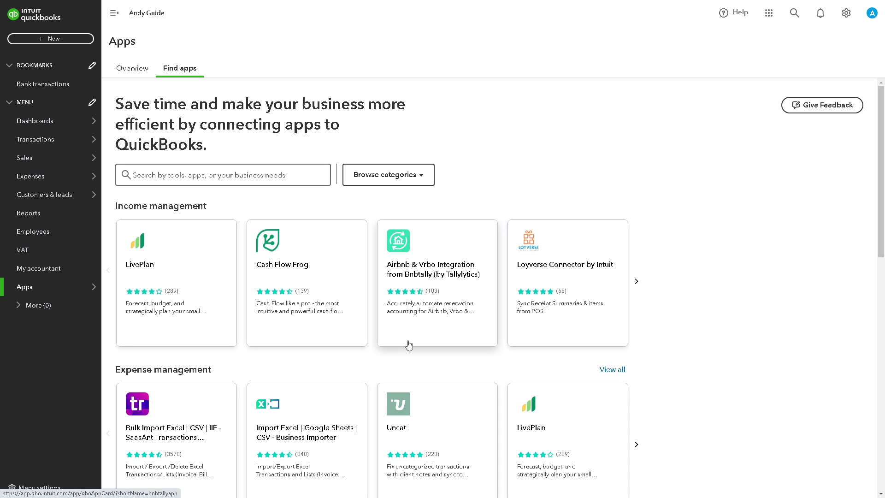
{"action": "scroll", "coordinate": [422, 332], "scroll_direction": "down", "scroll_amount": 2}
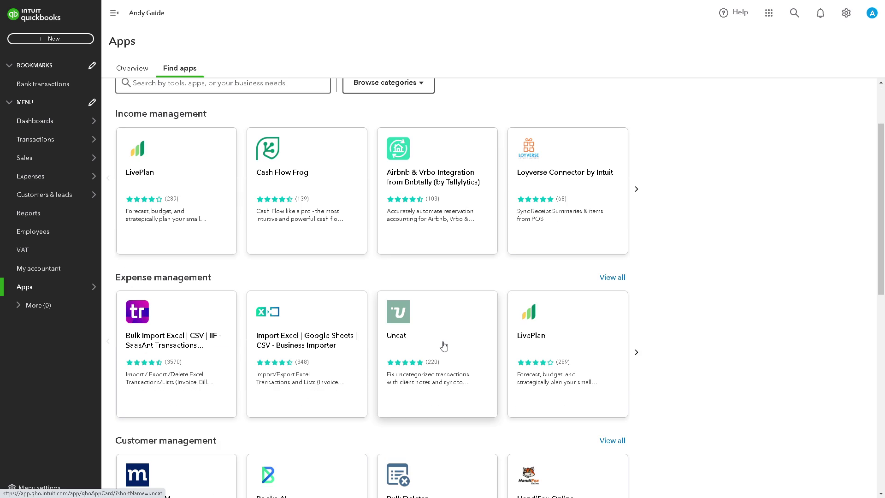
{"action": "scroll", "coordinate": [428, 342], "scroll_direction": "down", "scroll_amount": 2}
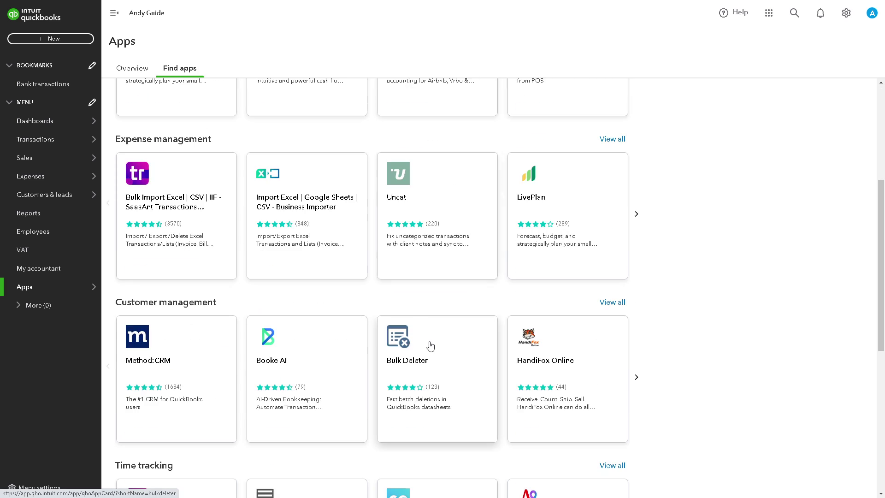
{"action": "scroll", "coordinate": [415, 353], "scroll_direction": "down", "scroll_amount": 2}
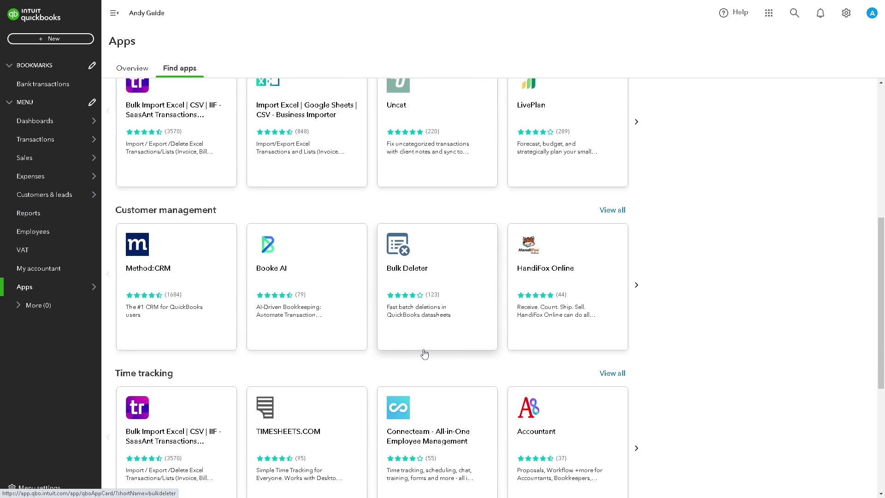
{"action": "scroll", "coordinate": [425, 354], "scroll_direction": "down", "scroll_amount": 2}
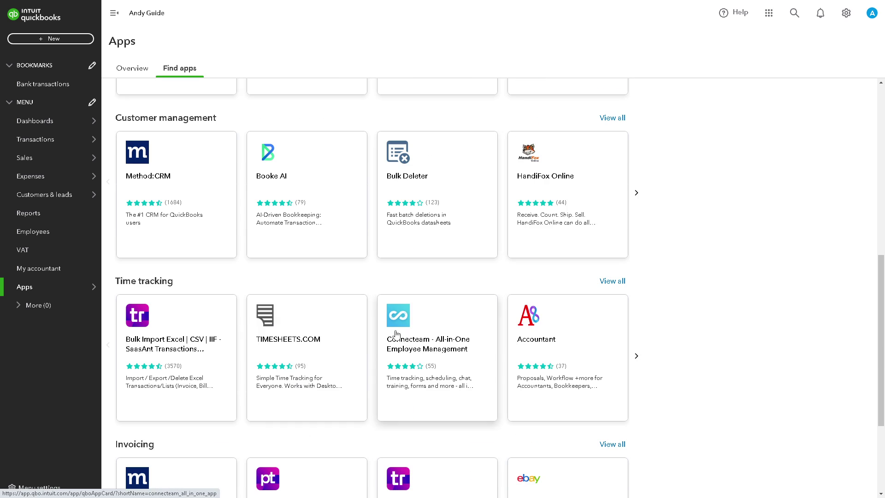
{"action": "scroll", "coordinate": [394, 339], "scroll_direction": "up", "scroll_amount": 3}
{"action": "scroll", "coordinate": [392, 344], "scroll_direction": "up", "scroll_amount": 3}
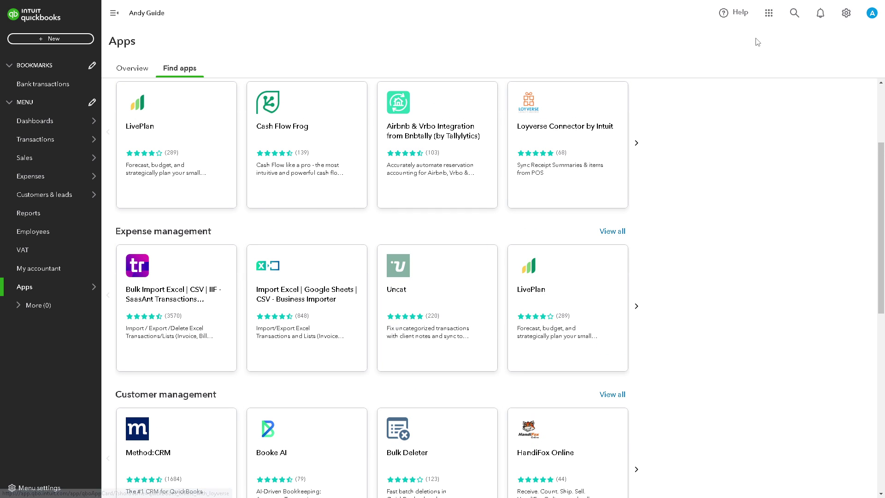
- Go from the apps panel to company settings and bring up Chart of accounts
{"action": "left_click", "coordinate": [769, 14]}
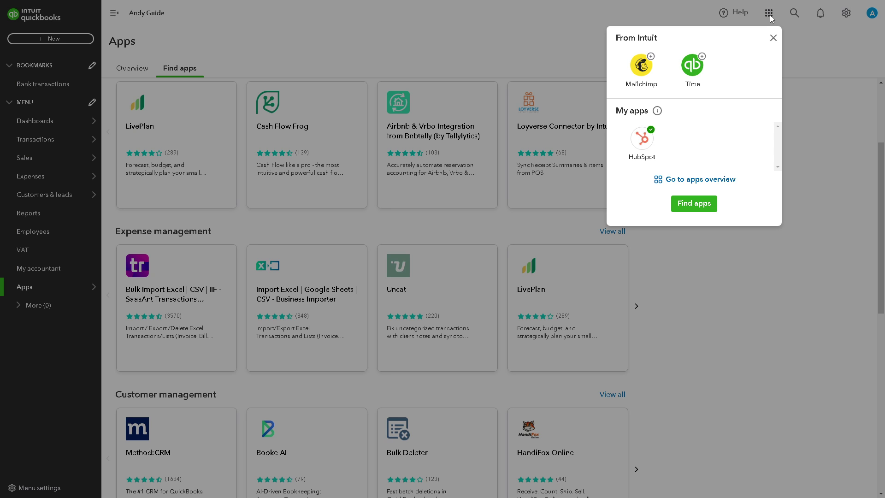
{"action": "left_click", "coordinate": [821, 51]}
{"action": "left_click", "coordinate": [847, 13]}
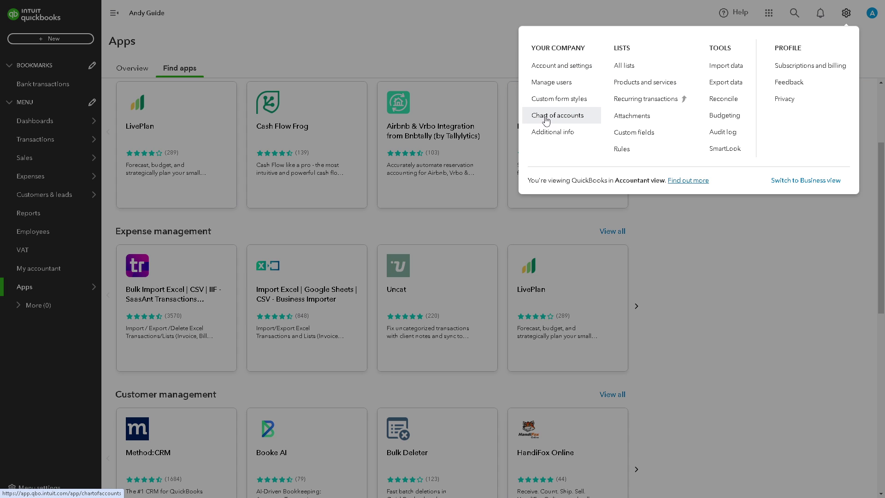
{"action": "left_click", "coordinate": [547, 118]}
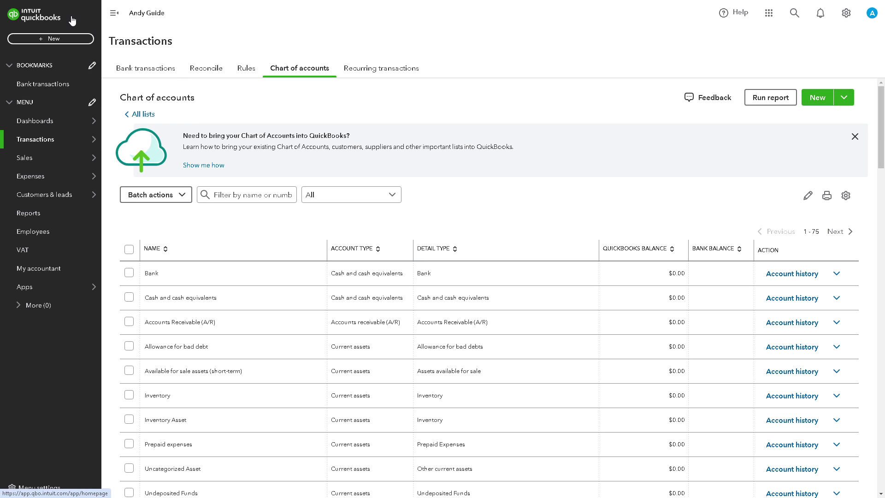
{"action": "left_click", "coordinate": [40, 84]}
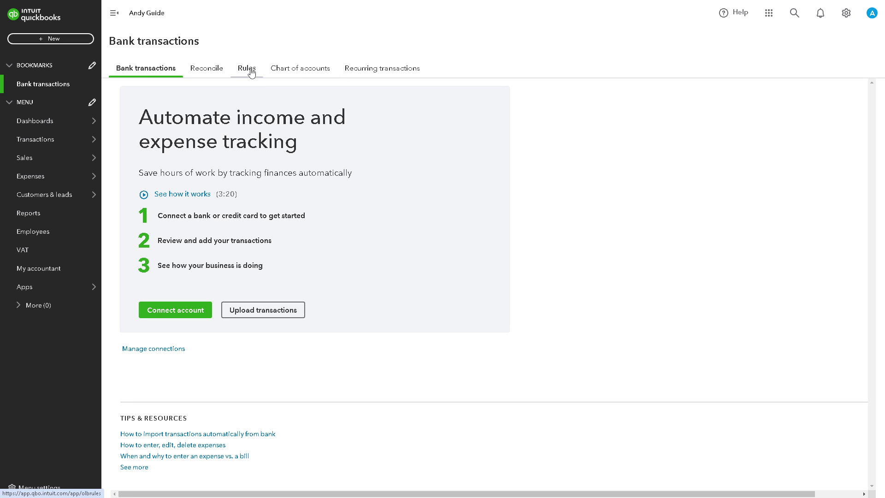
{"action": "left_click", "coordinate": [300, 68]}
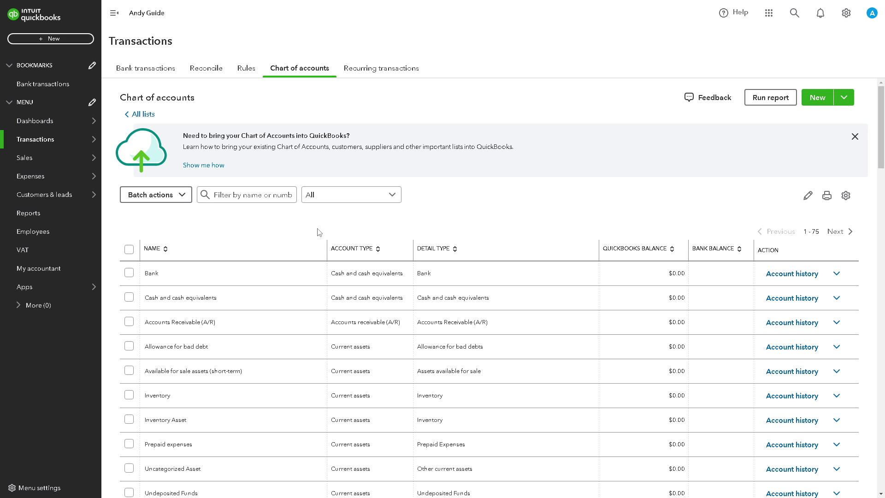
- Browse the account list controls, select the Bank row and choose Edit from its actions
{"action": "left_click", "coordinate": [183, 196]}
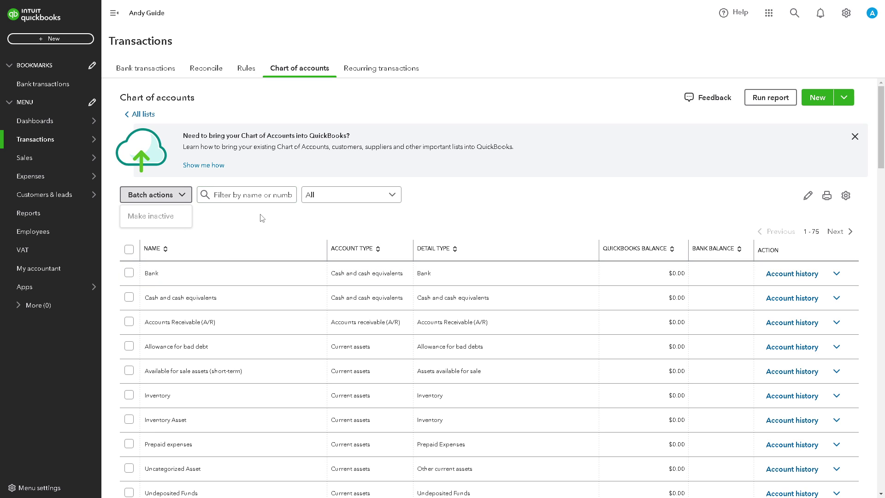
{"action": "left_click", "coordinate": [249, 195]}
{"action": "left_click", "coordinate": [345, 196]}
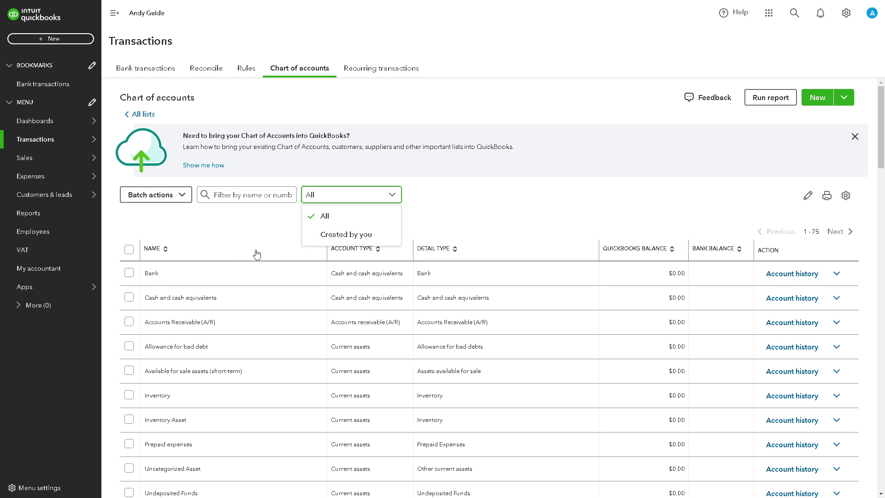
{"action": "left_click", "coordinate": [256, 235]}
{"action": "left_click", "coordinate": [129, 273]}
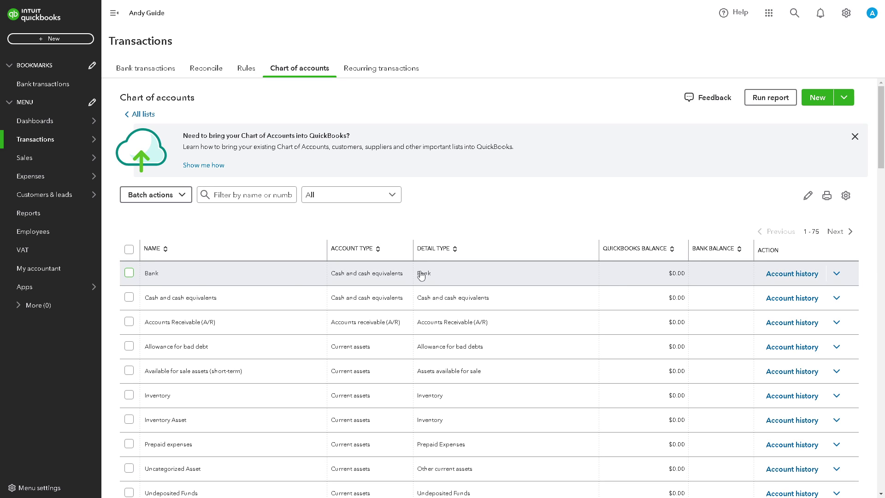
{"action": "left_click", "coordinate": [837, 274]}
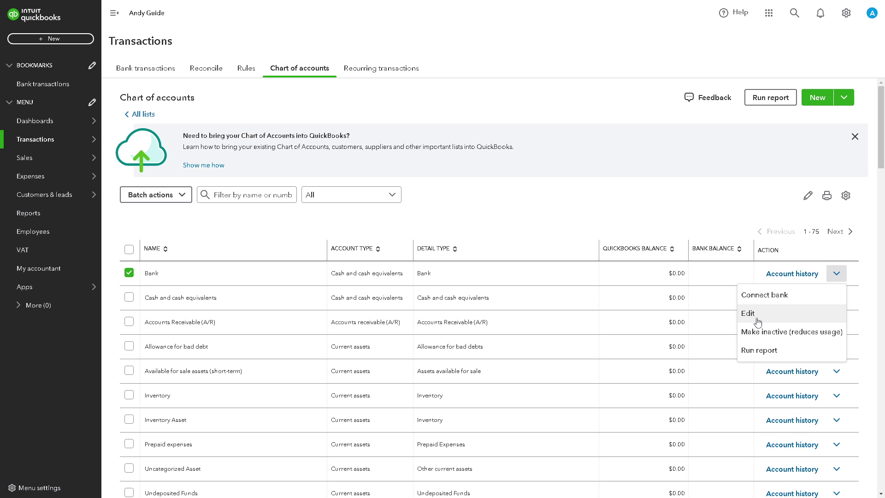
{"action": "left_click", "coordinate": [748, 313]}
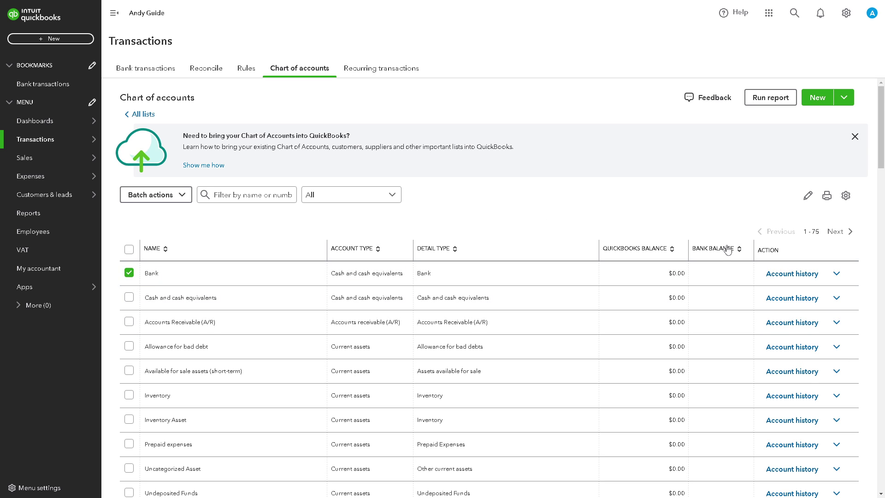
{"action": "scroll", "coordinate": [851, 263], "scroll_direction": "down", "scroll_amount": 3}
{"action": "scroll", "coordinate": [837, 242], "scroll_direction": "up", "scroll_amount": 3}
- Re-tick the Bank row and reopen its action menu until the edit form appears
{"action": "left_click", "coordinate": [837, 273]}
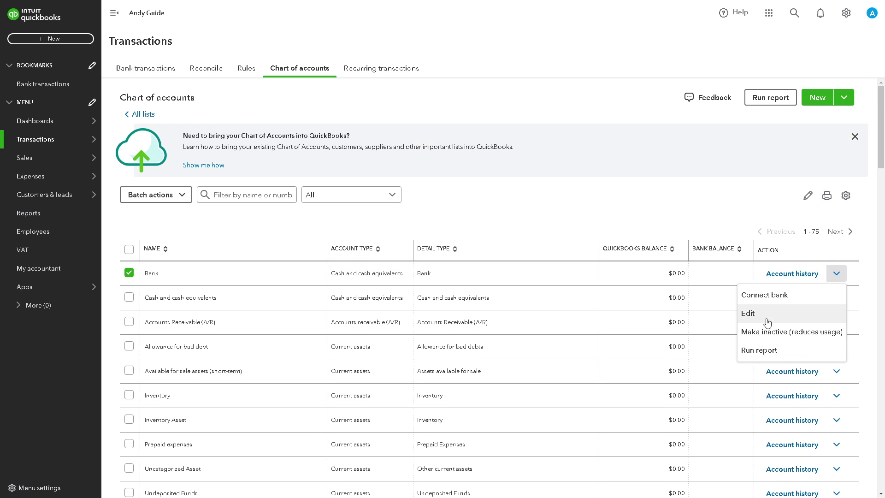
{"action": "left_click", "coordinate": [749, 313]}
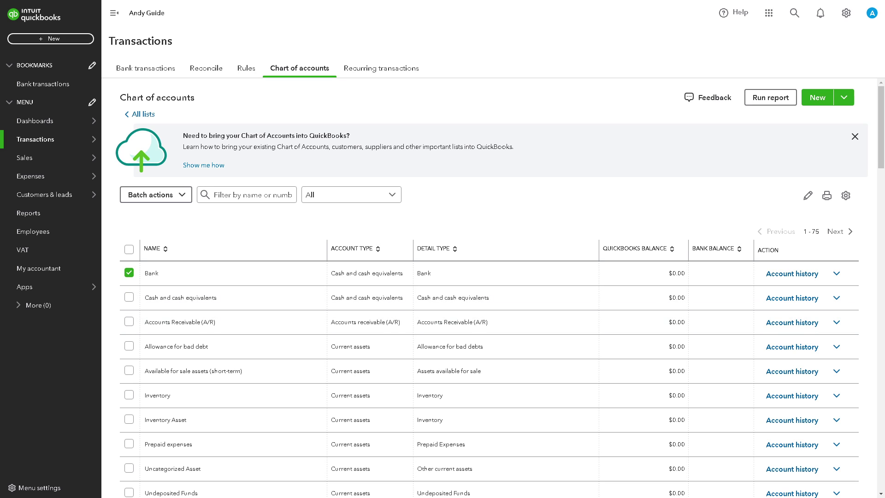
{"action": "left_click", "coordinate": [129, 272]}
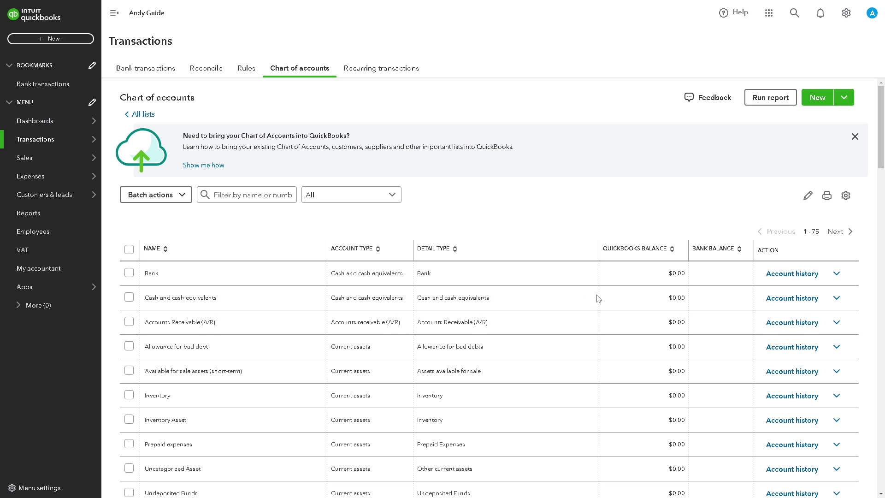
{"action": "left_click", "coordinate": [837, 273]}
{"action": "left_click", "coordinate": [129, 273]}
{"action": "left_click", "coordinate": [837, 274]}
{"action": "left_click", "coordinate": [749, 323]}
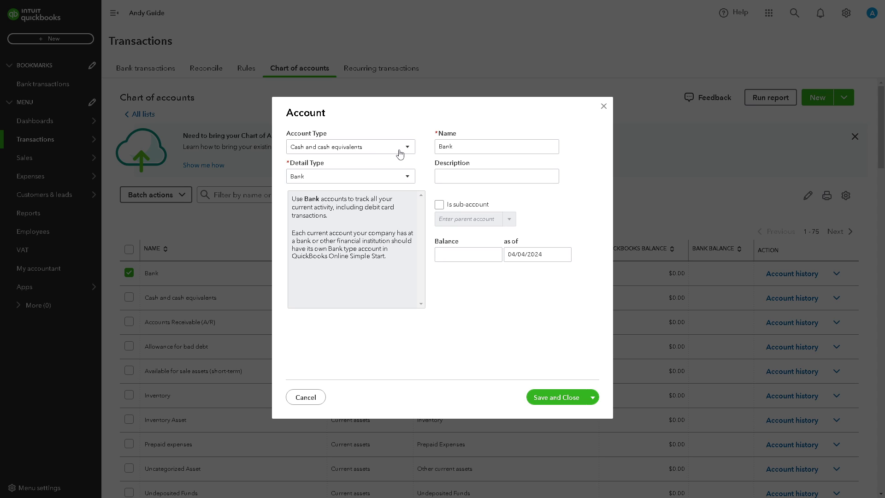
- Set the Bank account's Account Type to Other expense from the type list
{"action": "left_click", "coordinate": [400, 149]}
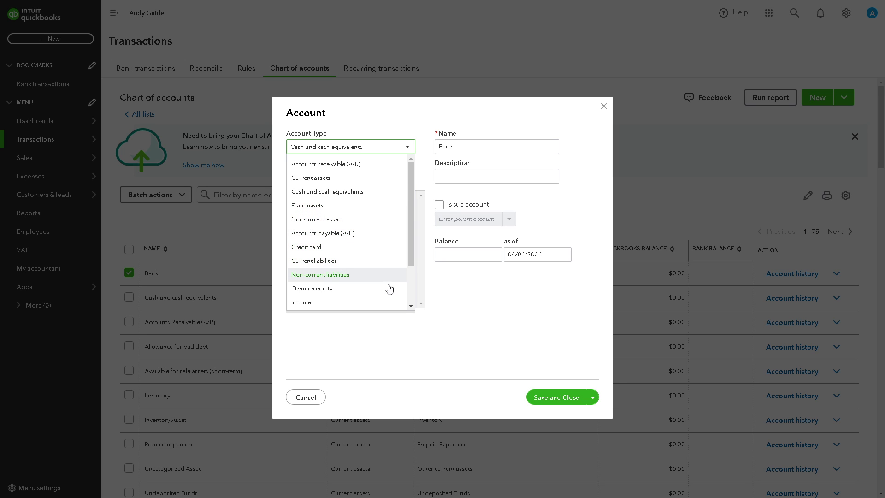
{"action": "scroll", "coordinate": [357, 295], "scroll_direction": "down", "scroll_amount": 2}
{"action": "scroll", "coordinate": [346, 291], "scroll_direction": "down", "scroll_amount": 2}
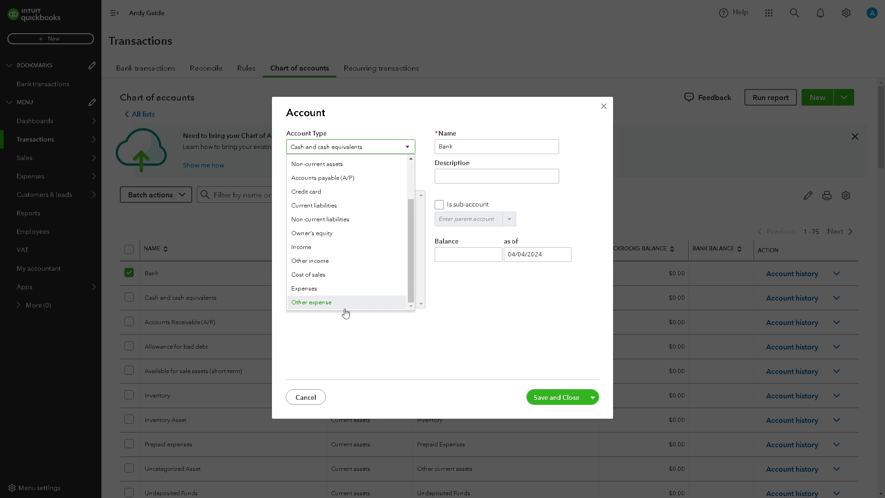
{"action": "left_click", "coordinate": [454, 308]}
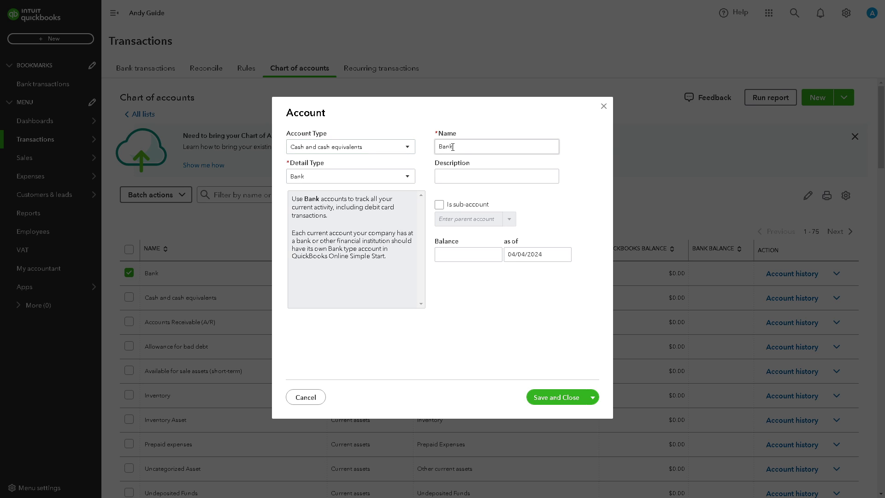
{"action": "left_click", "coordinate": [403, 148]}
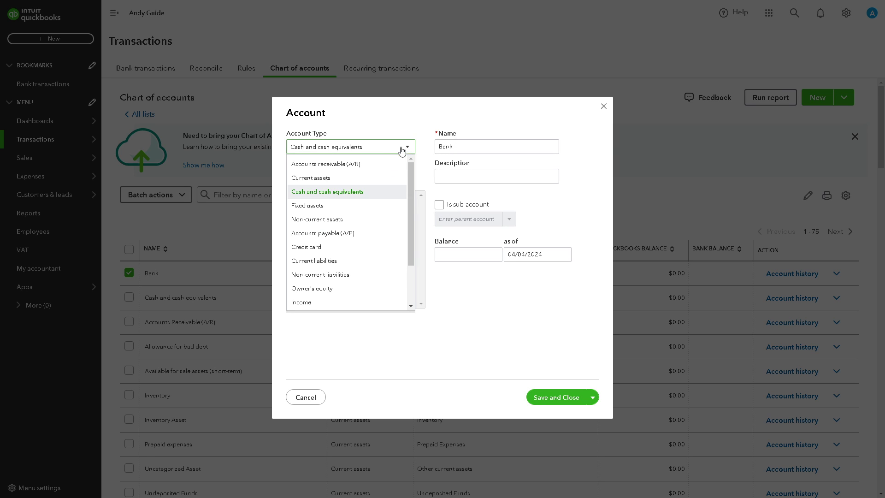
{"action": "scroll", "coordinate": [332, 276], "scroll_direction": "down", "scroll_amount": 3}
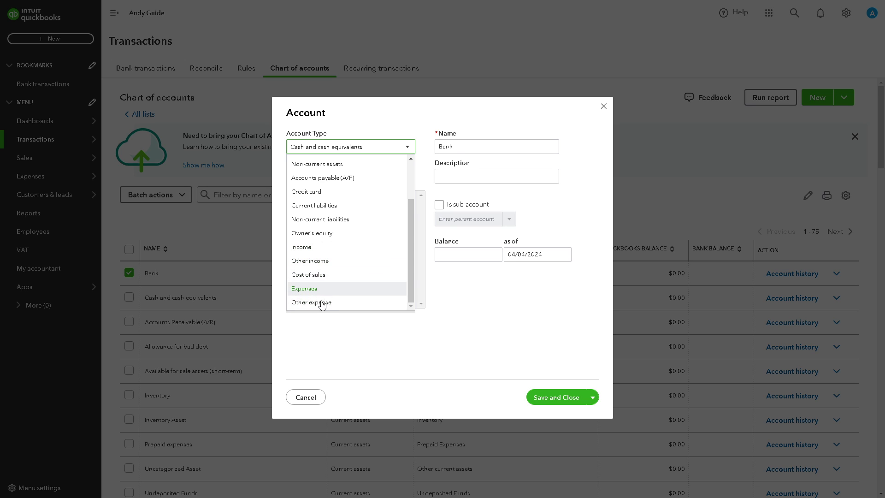
{"action": "left_click", "coordinate": [322, 303]}
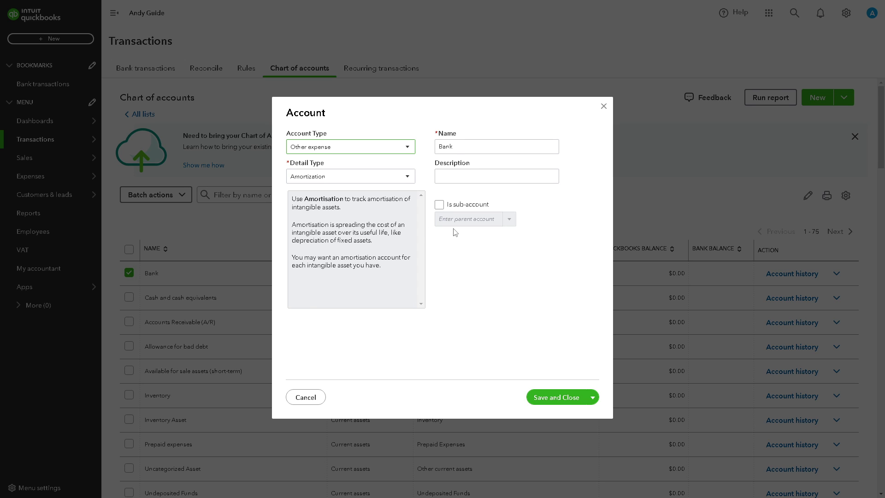
- Replace the name Bank with new text and paste the same text as the description
{"action": "left_click", "coordinate": [497, 176]}
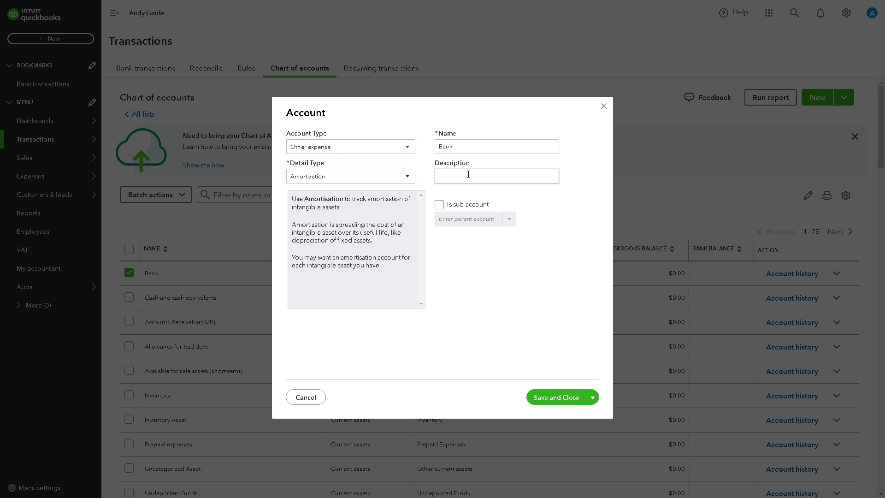
{"action": "left_click", "coordinate": [497, 147]}
{"action": "key", "text": "ctrl+a"}
{"action": "type", "text": "edit chart of accounts in quickbooks"}
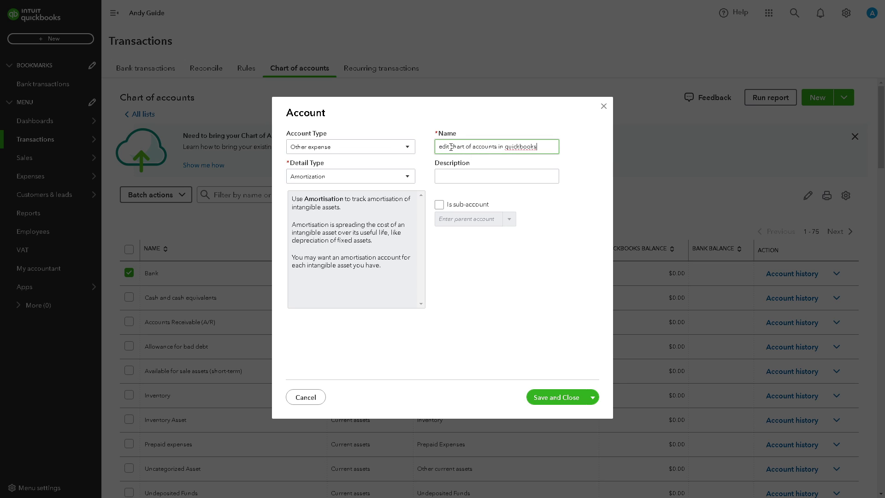
{"action": "left_click", "coordinate": [488, 176]}
{"action": "type", "text": "edit chart of accounts in quickbooks"}
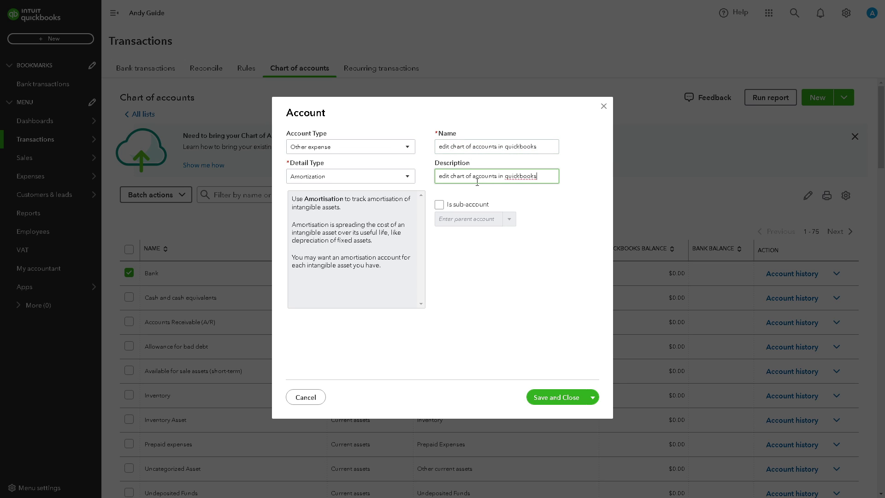
- Set the detail type to Other Expense and save the account with Save and Close
{"action": "left_click", "coordinate": [407, 176]}
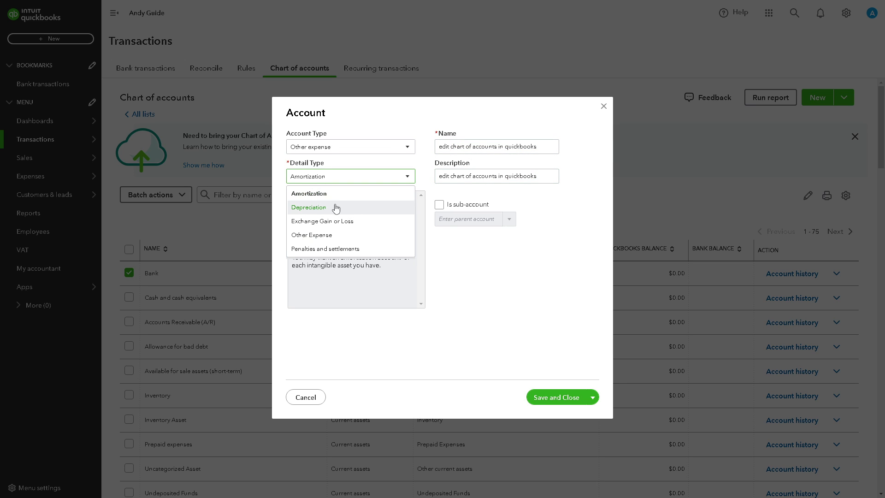
{"action": "left_click", "coordinate": [313, 235]}
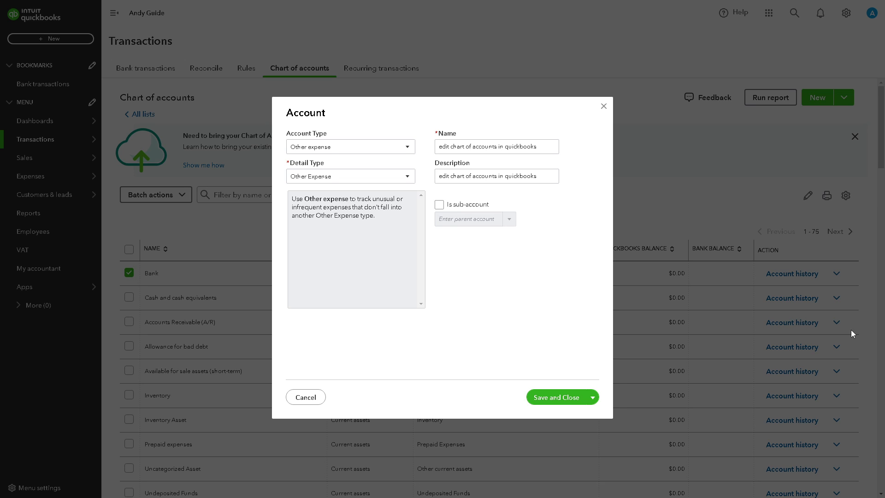
{"action": "left_click", "coordinate": [593, 398]}
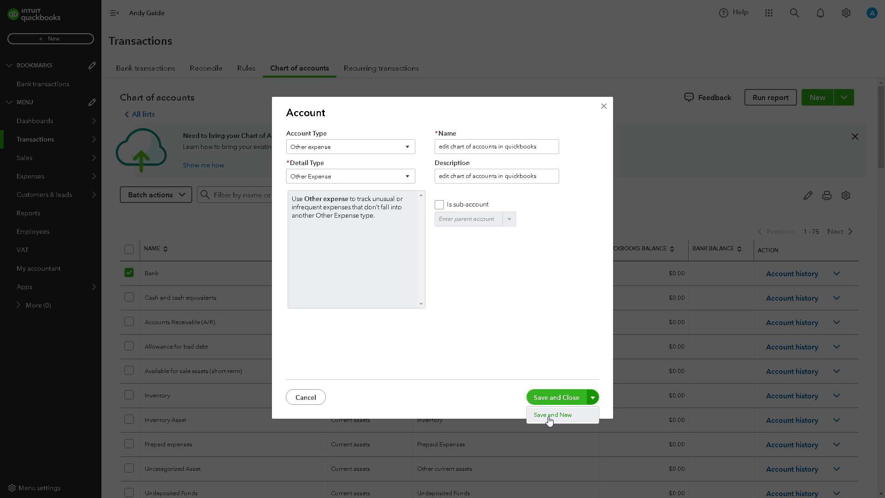
{"action": "mouse_move", "coordinate": [556, 397]}
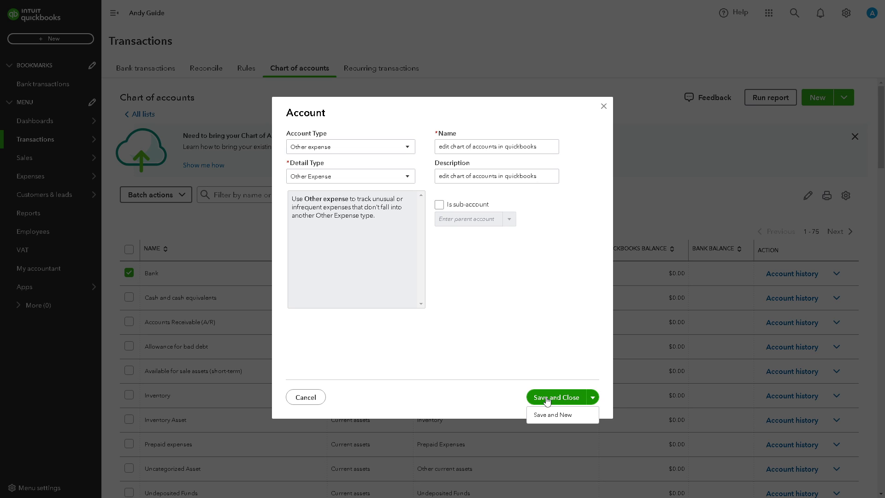
{"action": "left_click", "coordinate": [549, 400]}
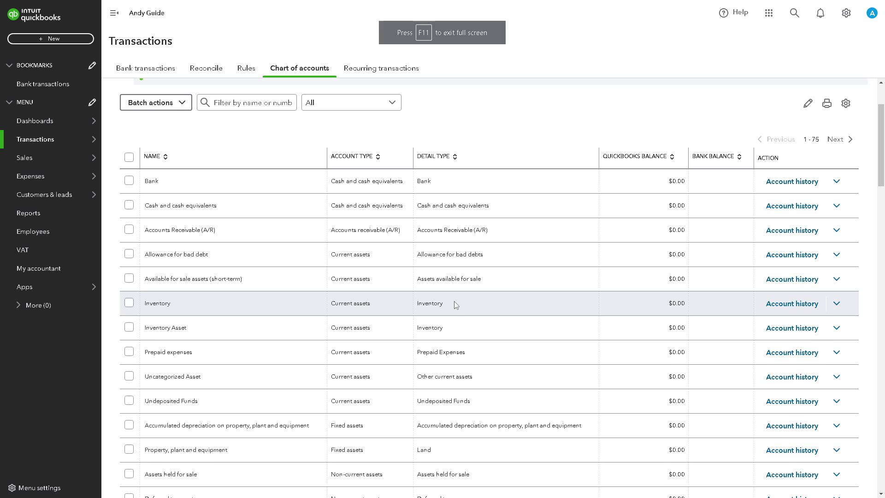
{"action": "scroll", "coordinate": [455, 300], "scroll_direction": "down", "scroll_amount": 2}
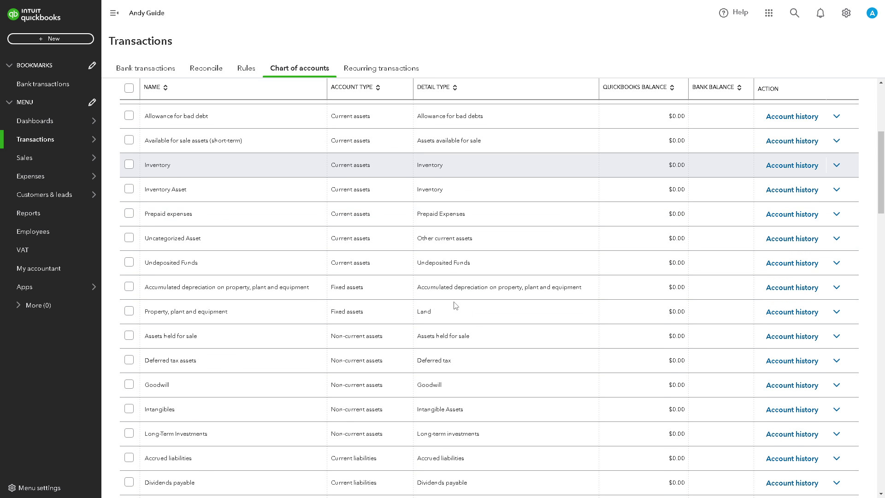
{"action": "scroll", "coordinate": [455, 305], "scroll_direction": "up", "scroll_amount": 5}
- Tick the Cash and cash equivalents row and bring up its action choices
{"action": "left_click", "coordinate": [129, 298]}
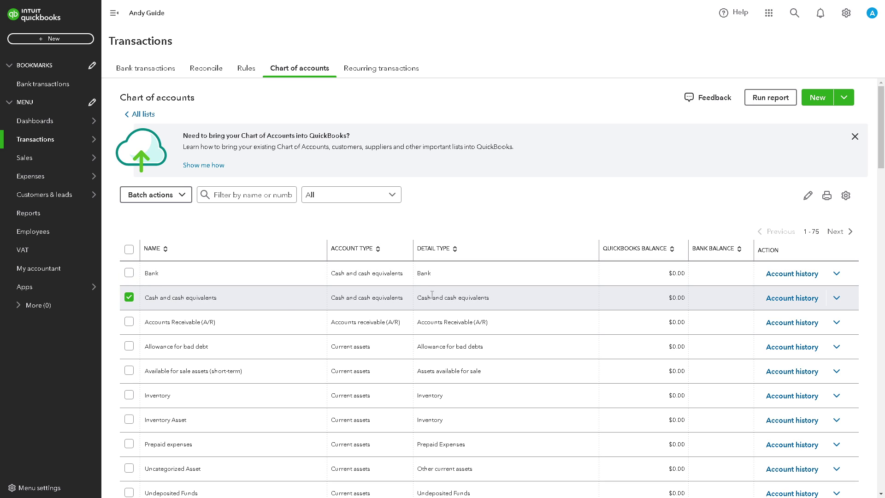
{"action": "left_click", "coordinate": [837, 299]}
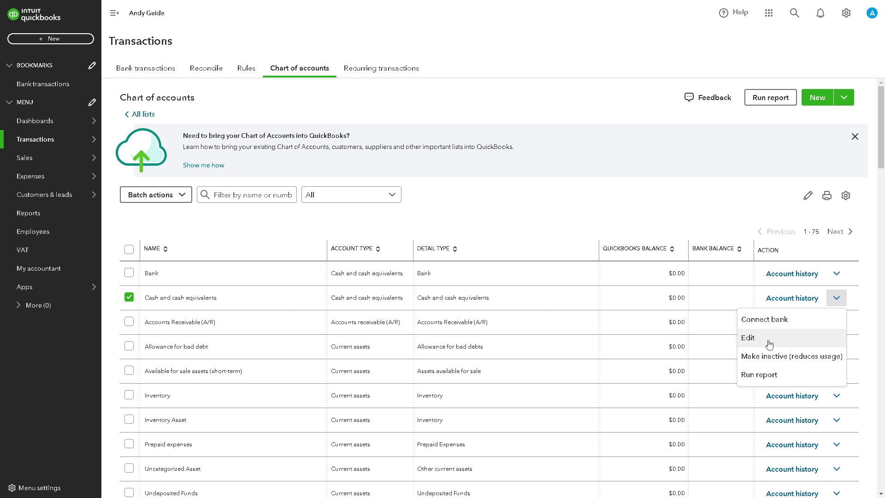